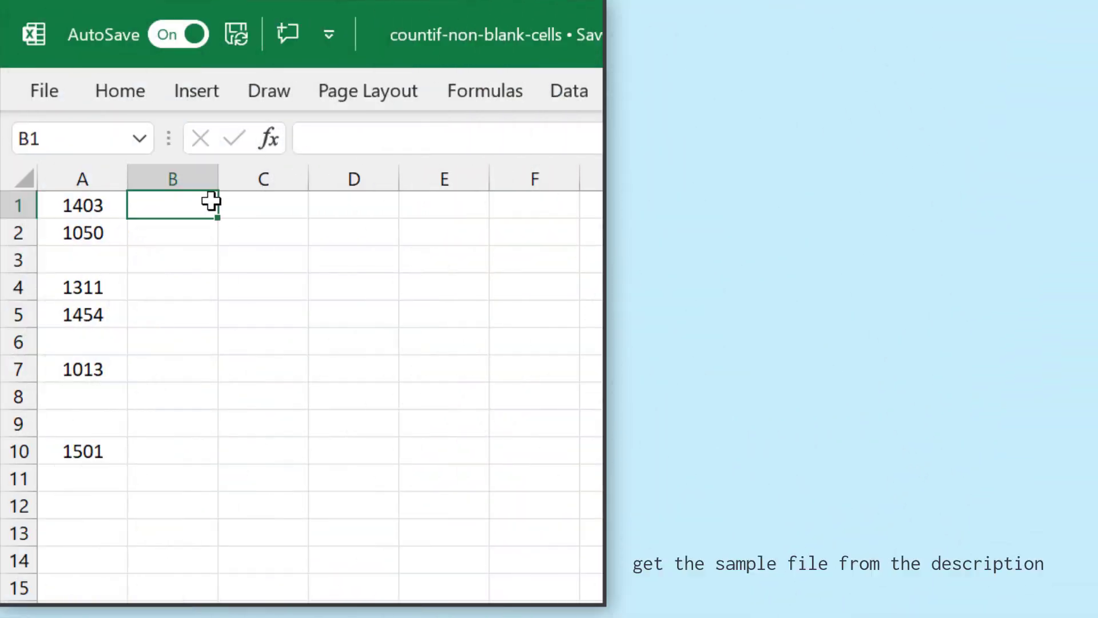
type("=")
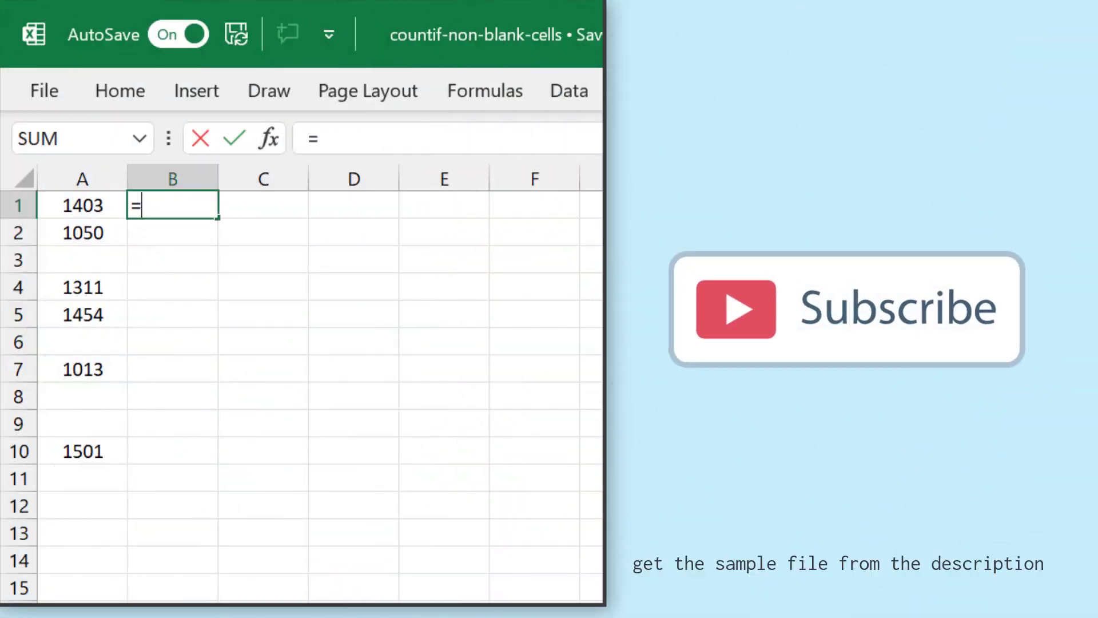
type("COun")
Enter =COUNTA(A1:A10) in B1 so it returns 6, then recheck the formula
key("Down")
key("Tab")
key("Left")
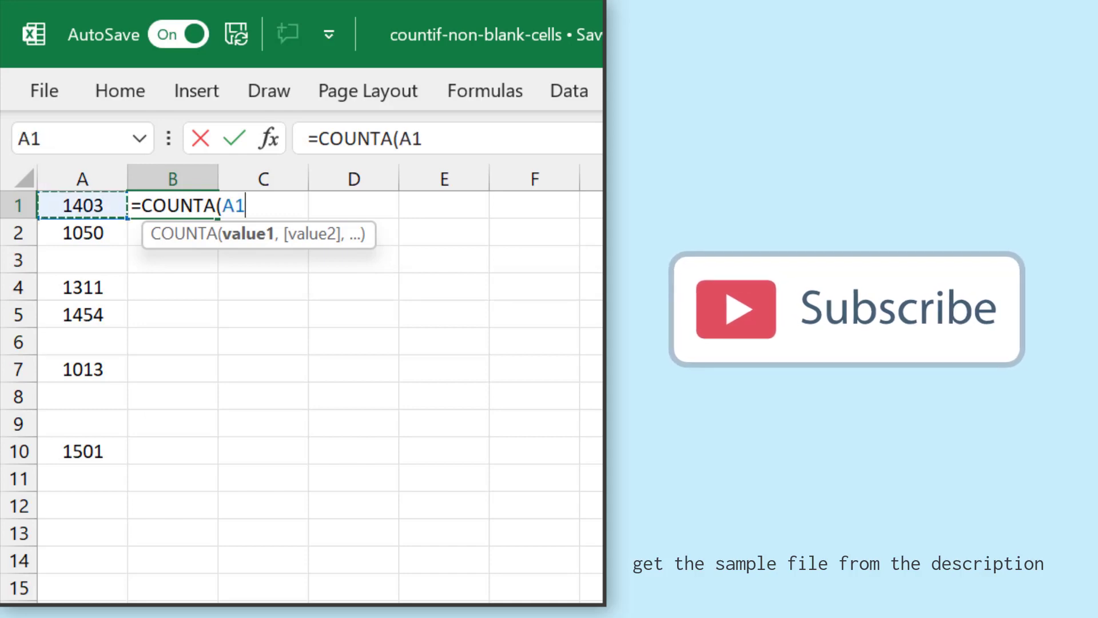
key("shift+Down")
key("shift+Down")
key("shift+Down")
key("shift+Down")
key("shift+Down")
key("shift+Down")
key("shift+Down")
key("shift+Down")
key("shift+Down")
type(")")
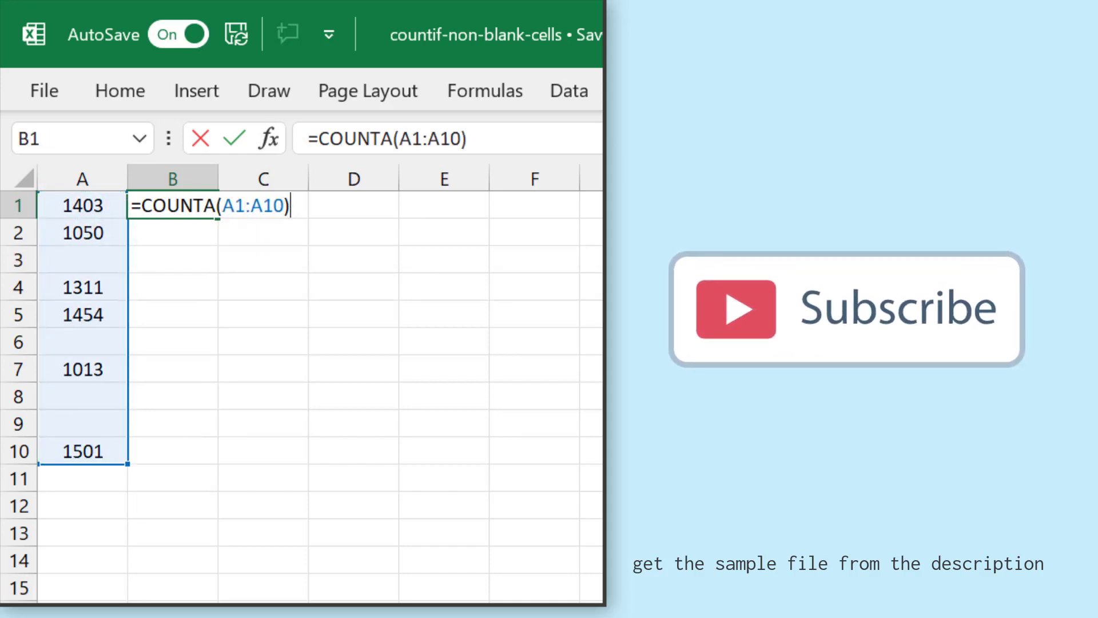
key("Return")
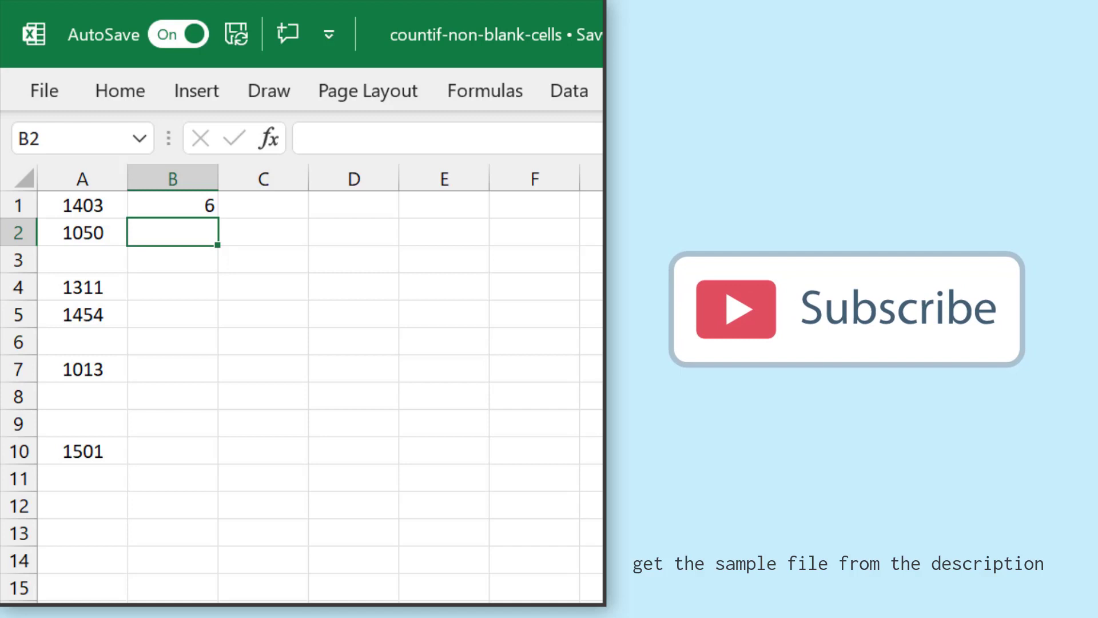
key("Up")
key("Down")
type("=COun")
Enter =COUNTIF(A1:A10,"<>"&"") in B2 so it also returns 6
key("Down")
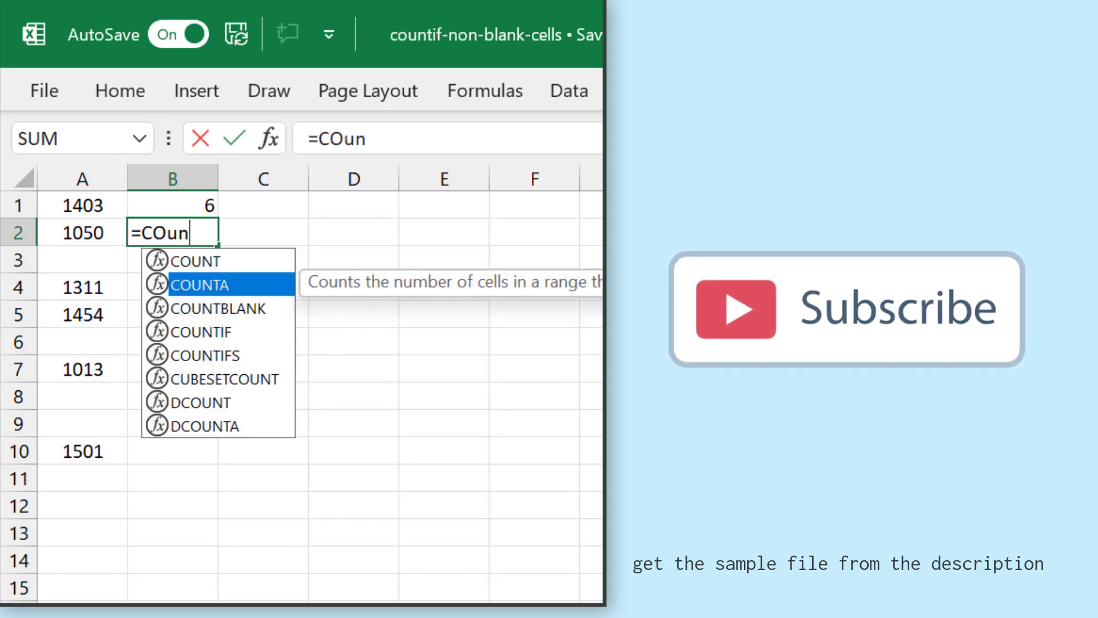
key("Down")
key("Down")
key("Tab")
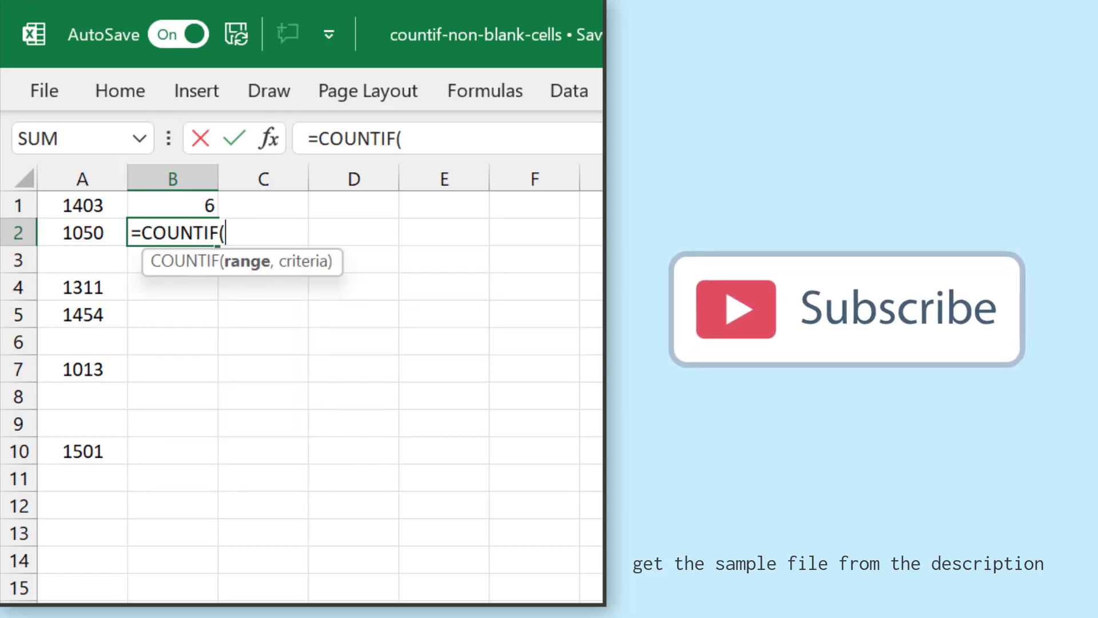
left_click_drag(83, 204, 83, 452)
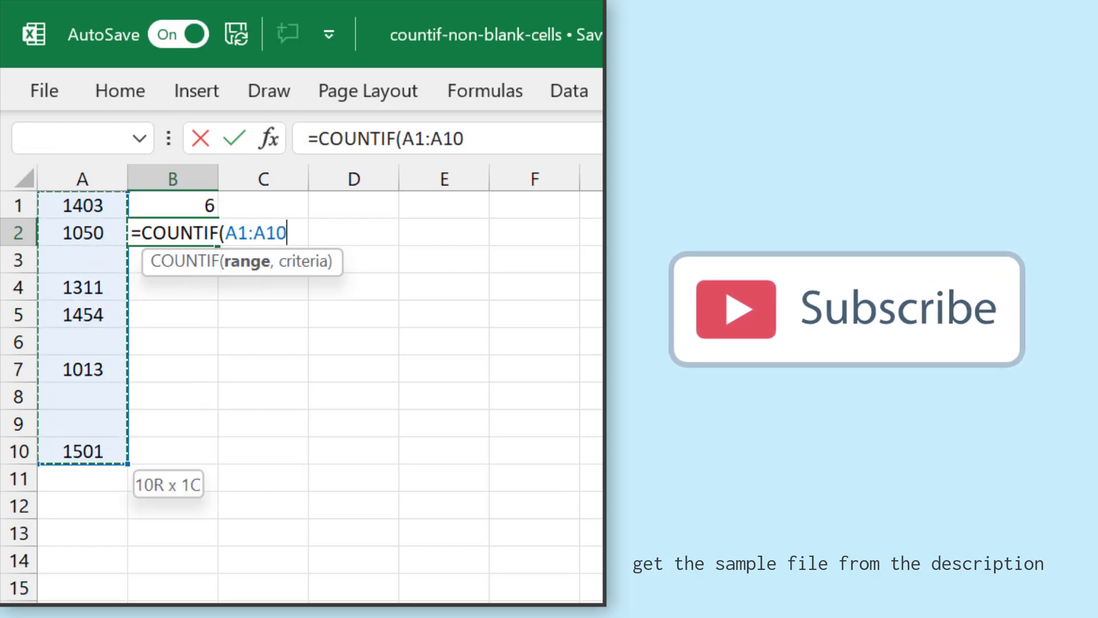
type(",")
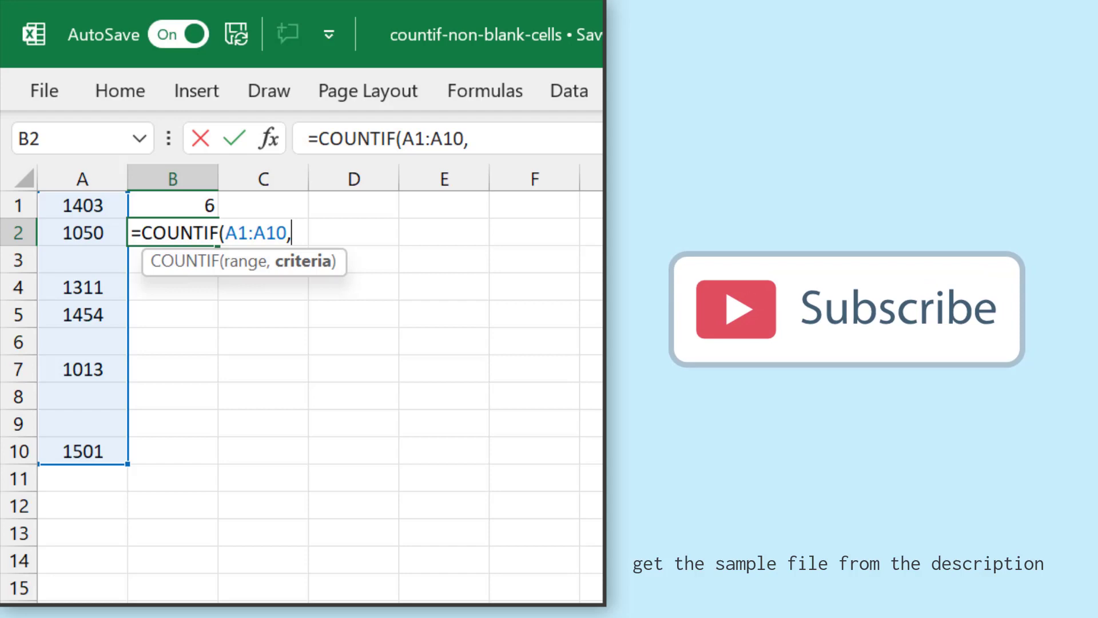
type("\"")
type("<>\"")
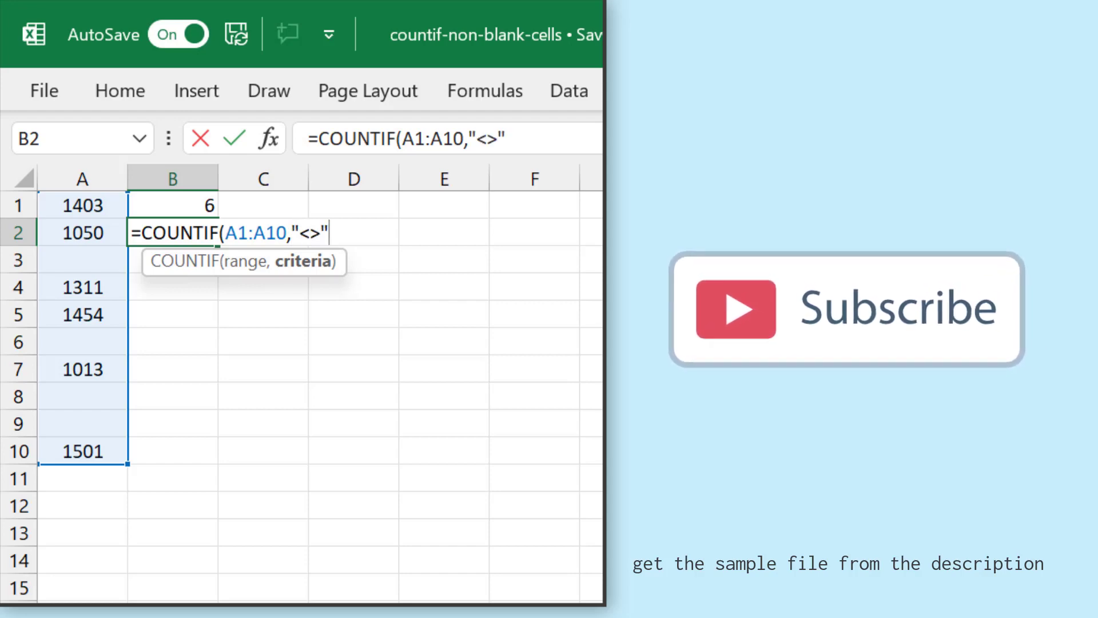
type("&")
type("\"")
type("\")")
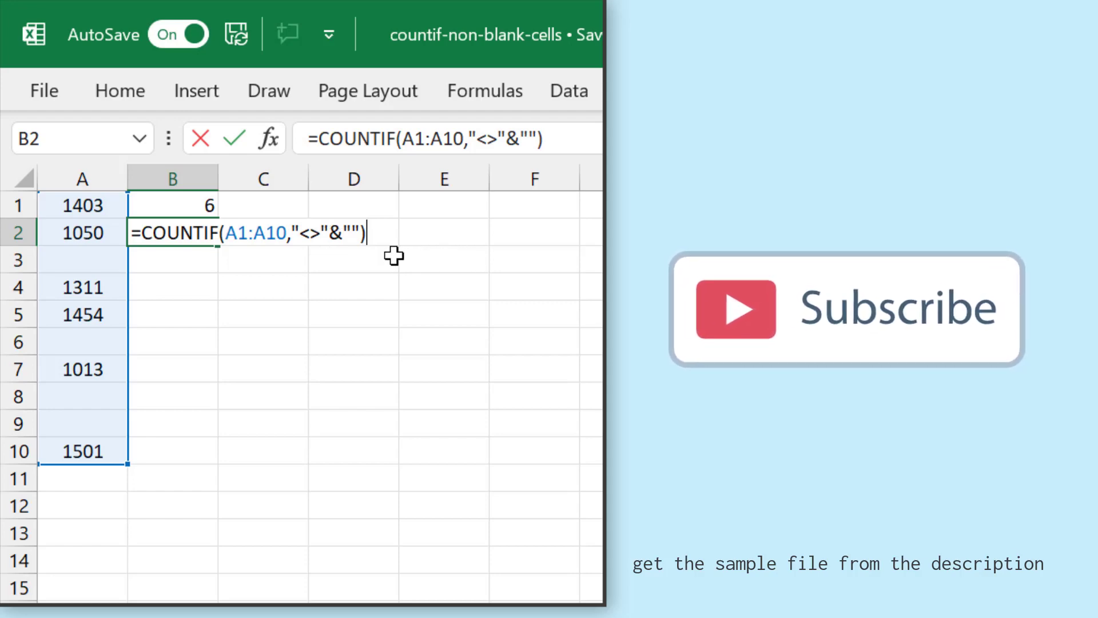
key("Return")
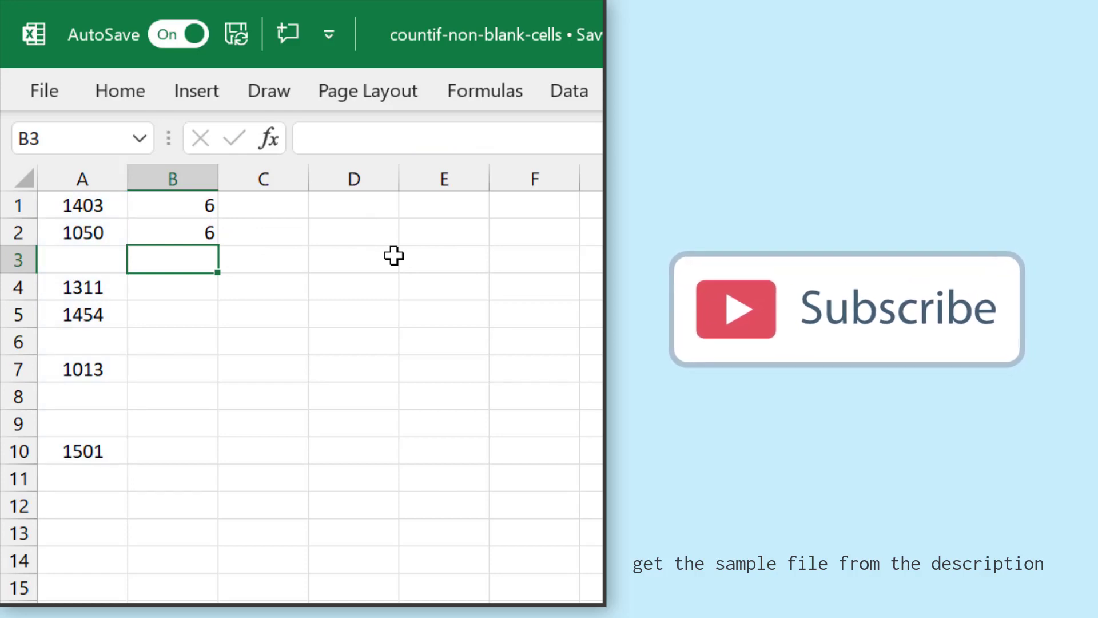
type("=")
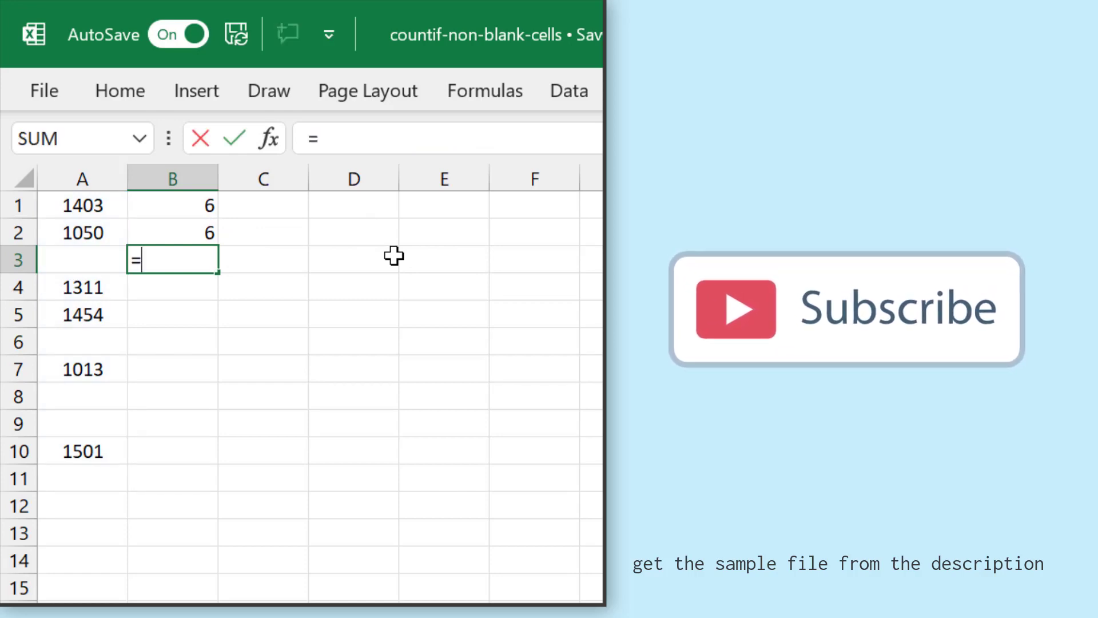
type("Count")
Enter =COUNTIF(A1:A10,"<>") in B3 so it returns 6
key("Down")
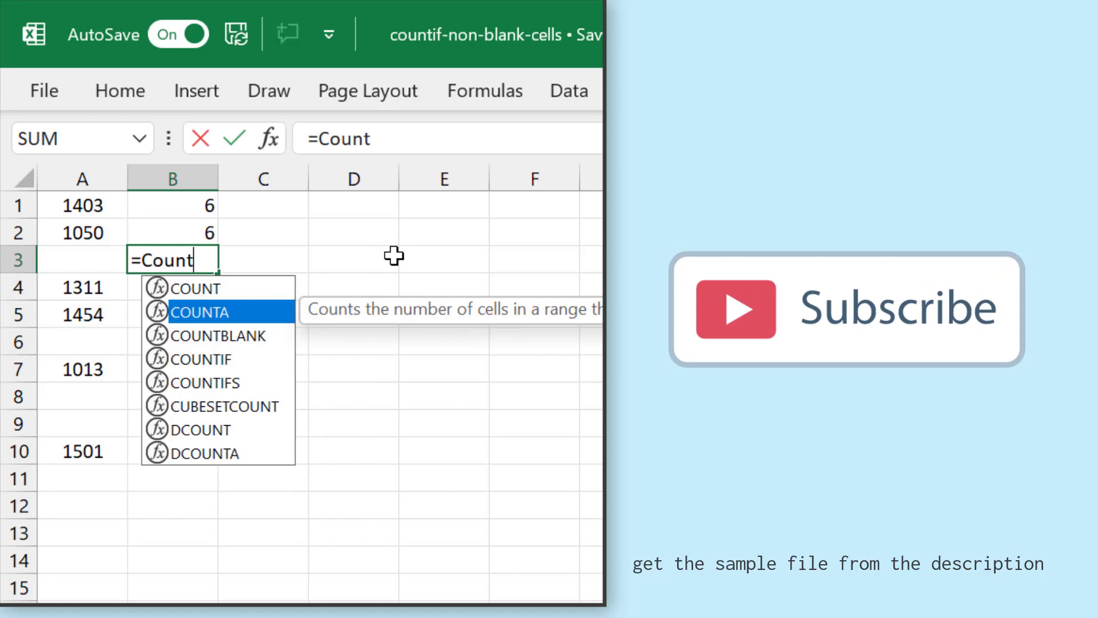
key("Down")
key("Down")
key("Tab")
key("Left")
key("Up")
key("Up")
key("shift+Down")
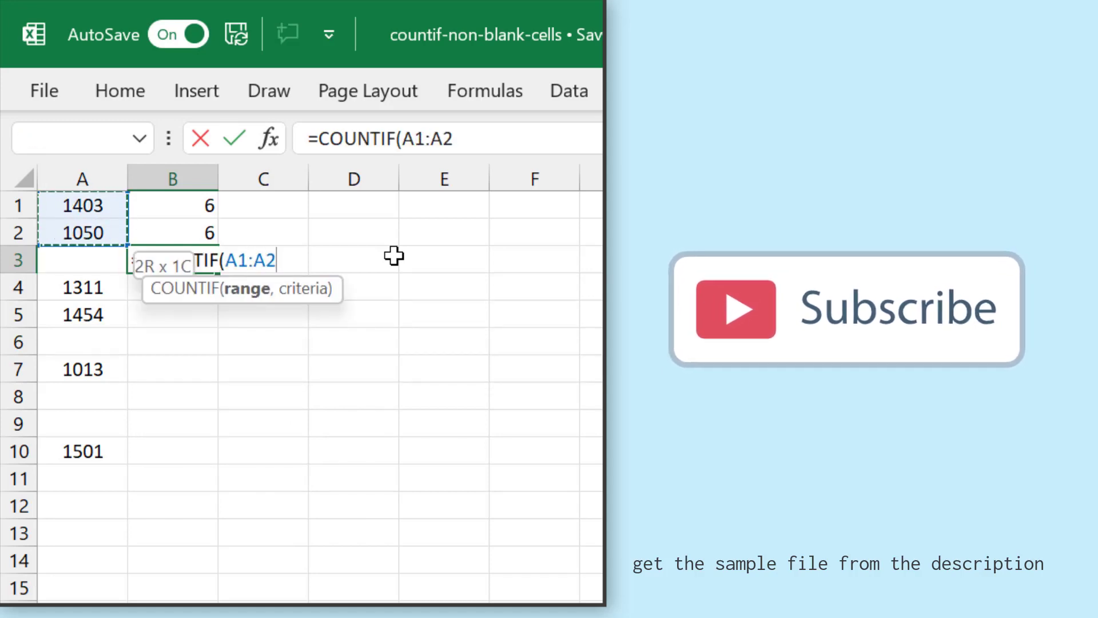
key("shift+Down")
key("shift+Down")
key("shift+Down")
key("shift+Down")
key("shift+Down")
key("shift+Down")
type(",")
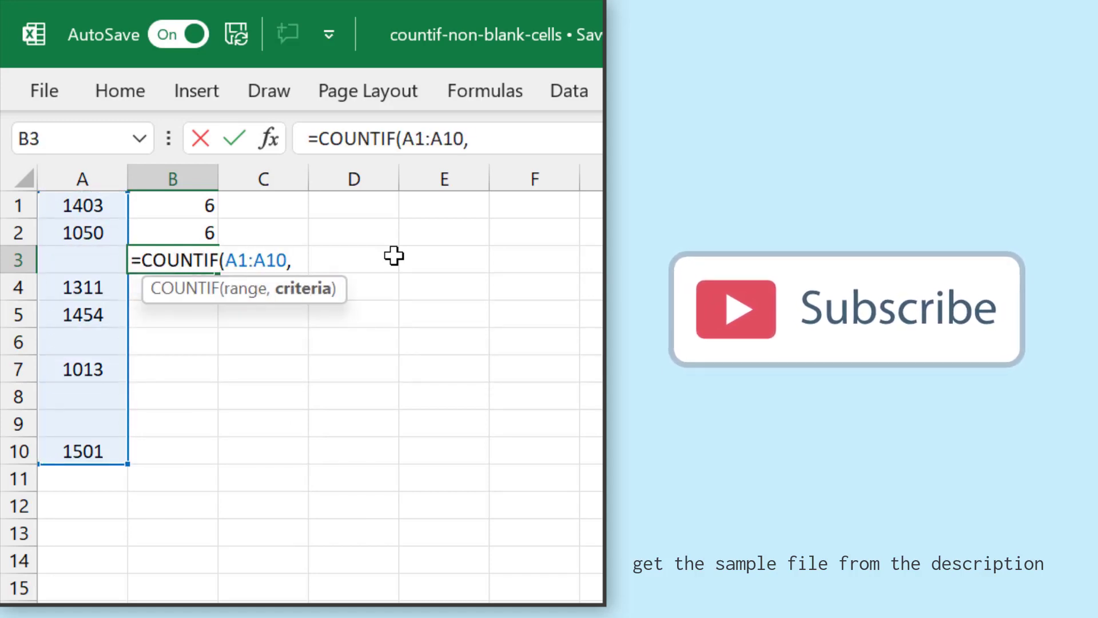
type("\"<>")
type("\"")
type(")")
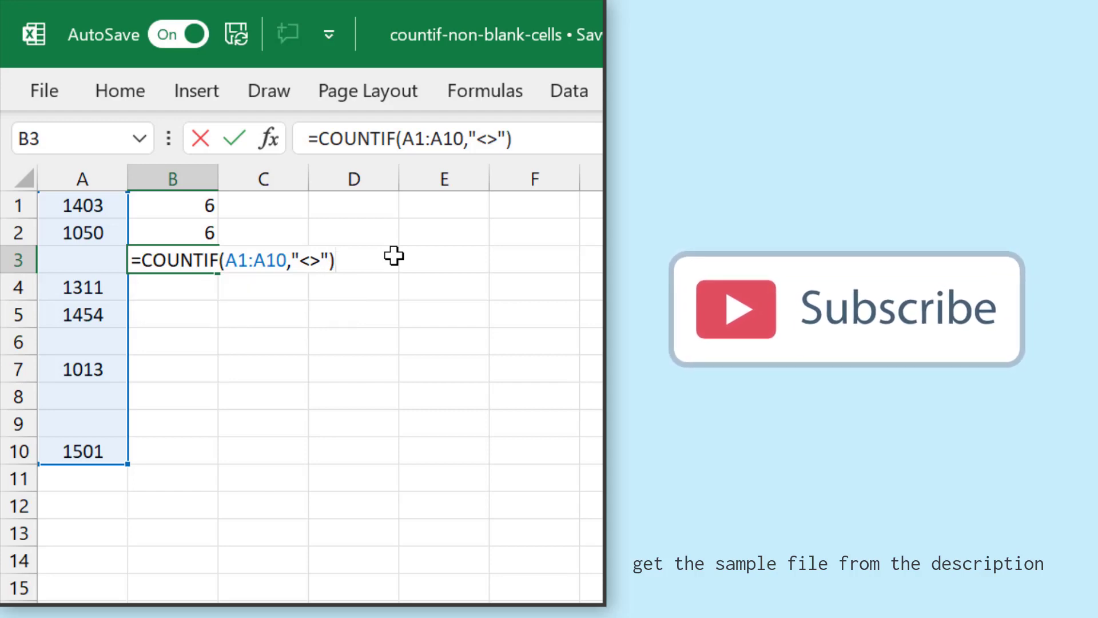
key("Return")
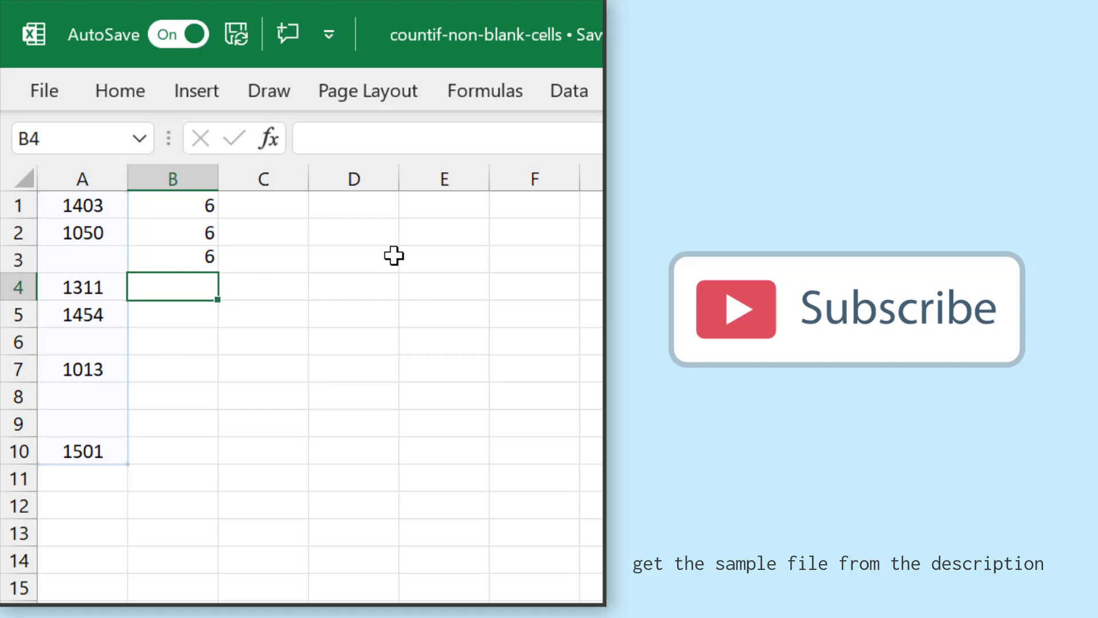
Compare the B3 formula with the B2 formula by stepping between them
key("Up")
key("Up")
key("Down")
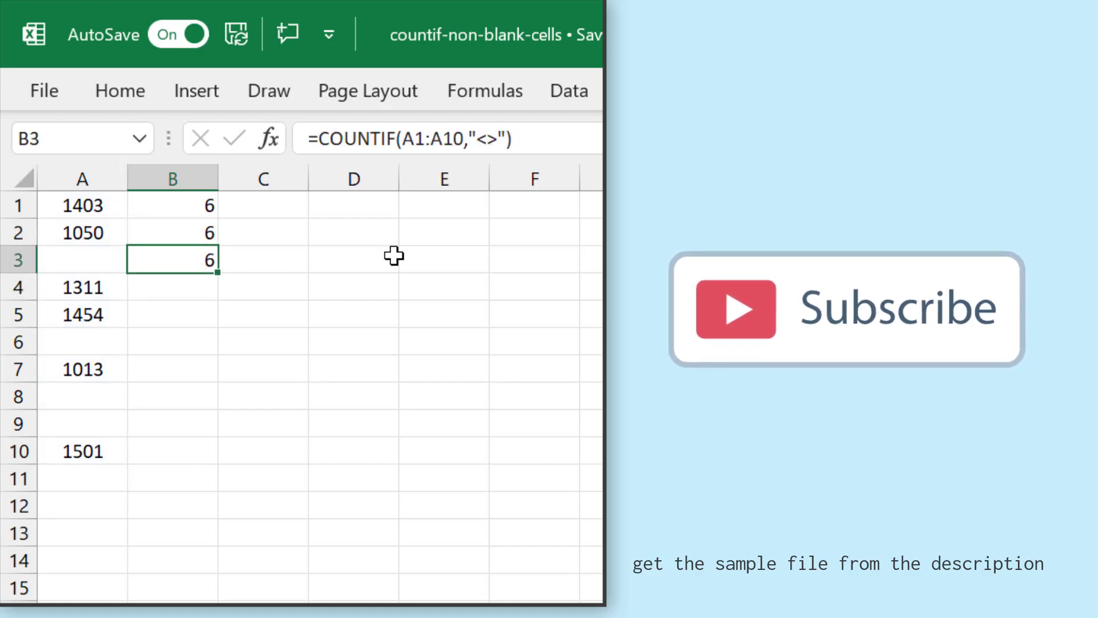
key("Up")
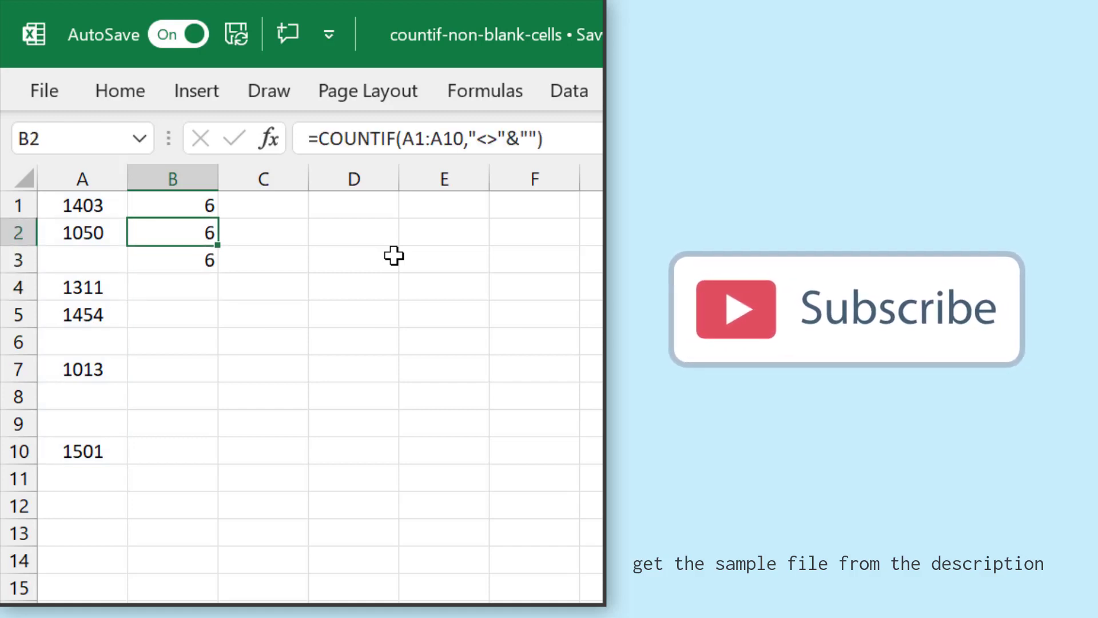
key("Down")
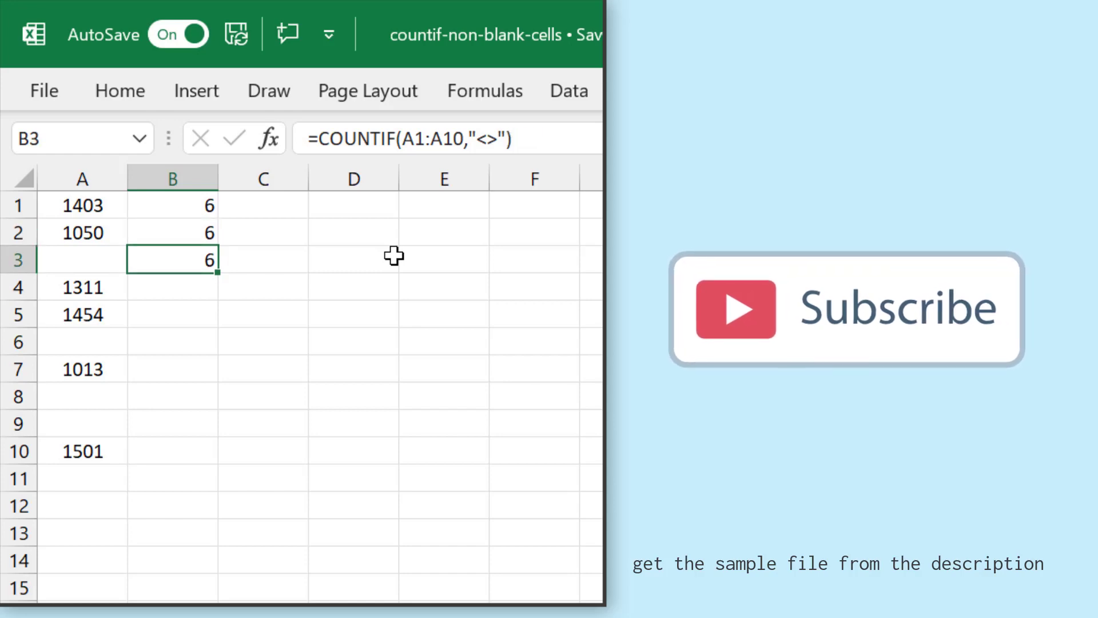
key("Down")
key("Down")
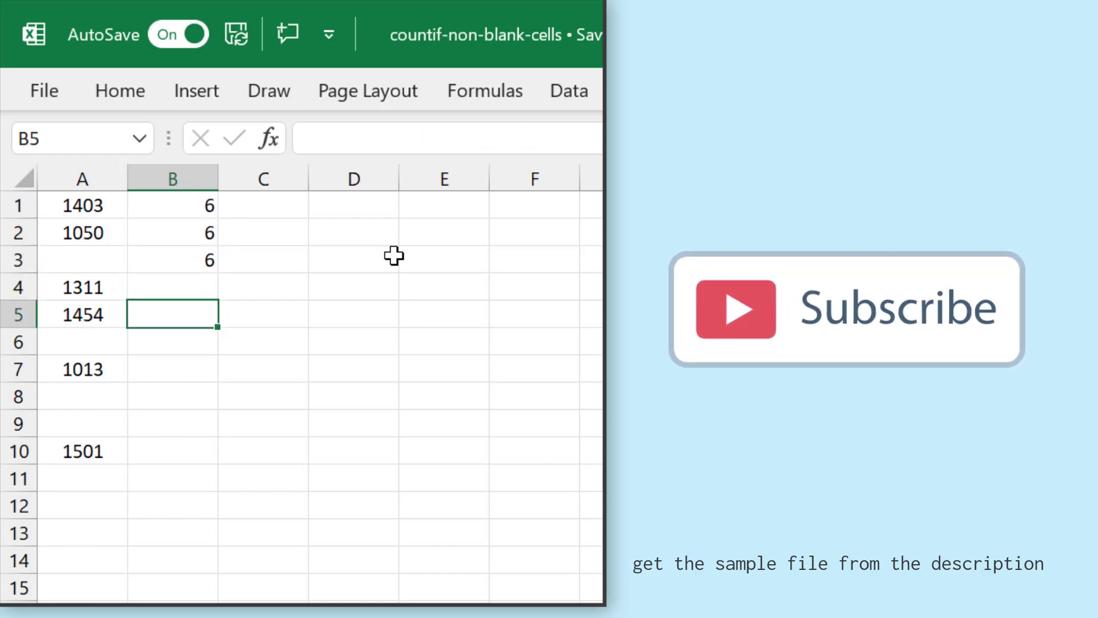
key("Left")
key("ctrl+Down")
key("ctrl+Down")
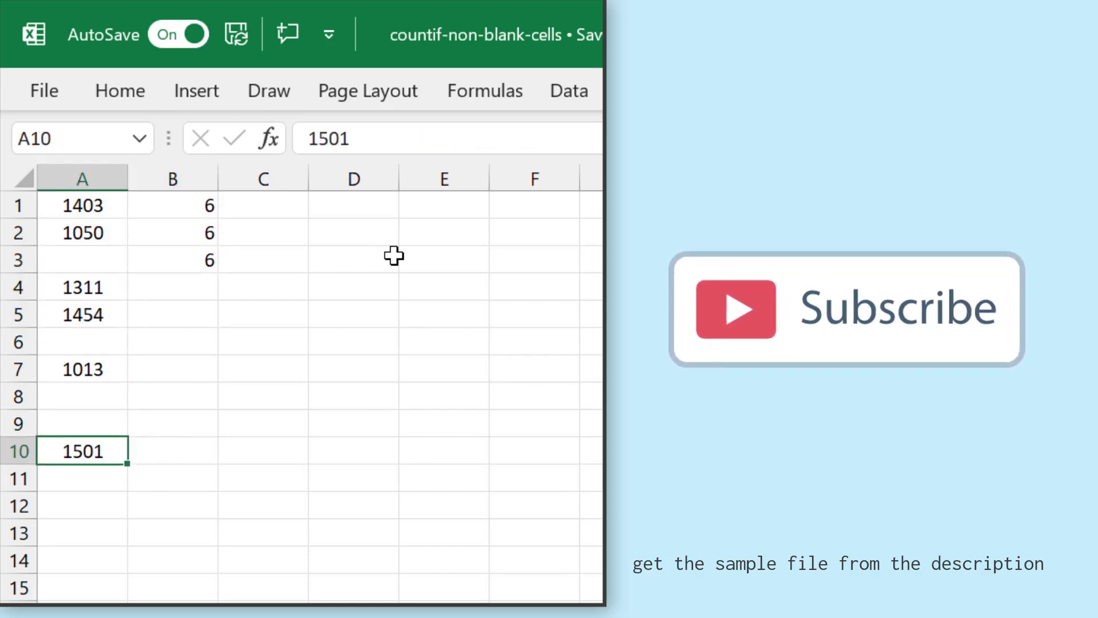
key("ctrl+shift+Up")
key("ctrl+shift+Up")
key("ctrl+shift+Up")
key("ctrl+shift+Up")
key("ctrl+shift+Up")
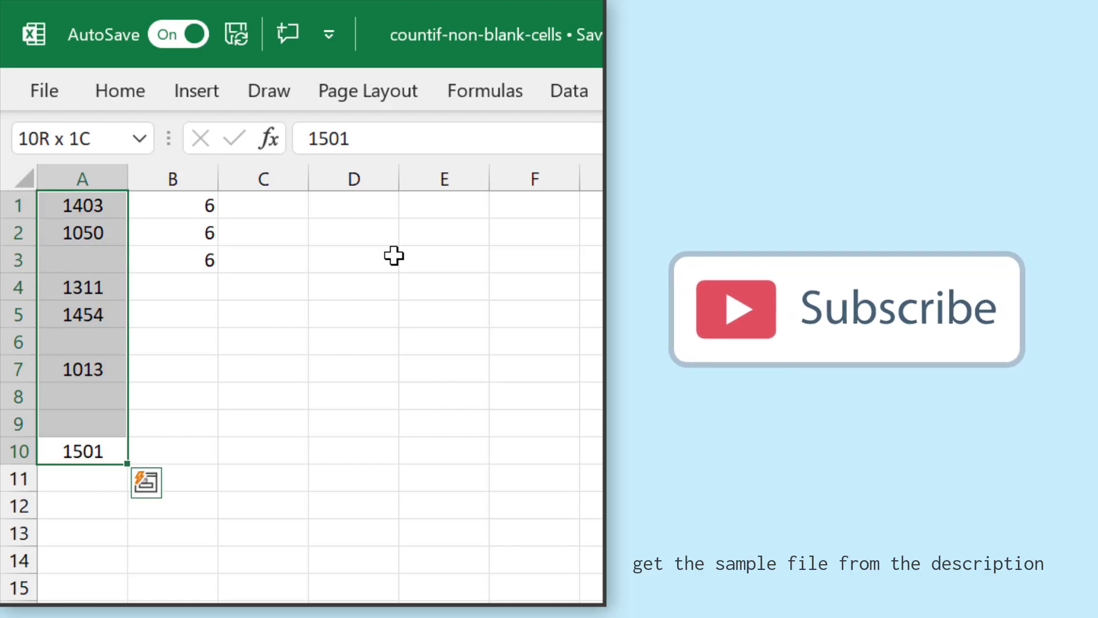
key("Up")
key("Up")
key("Up")
key("Up")
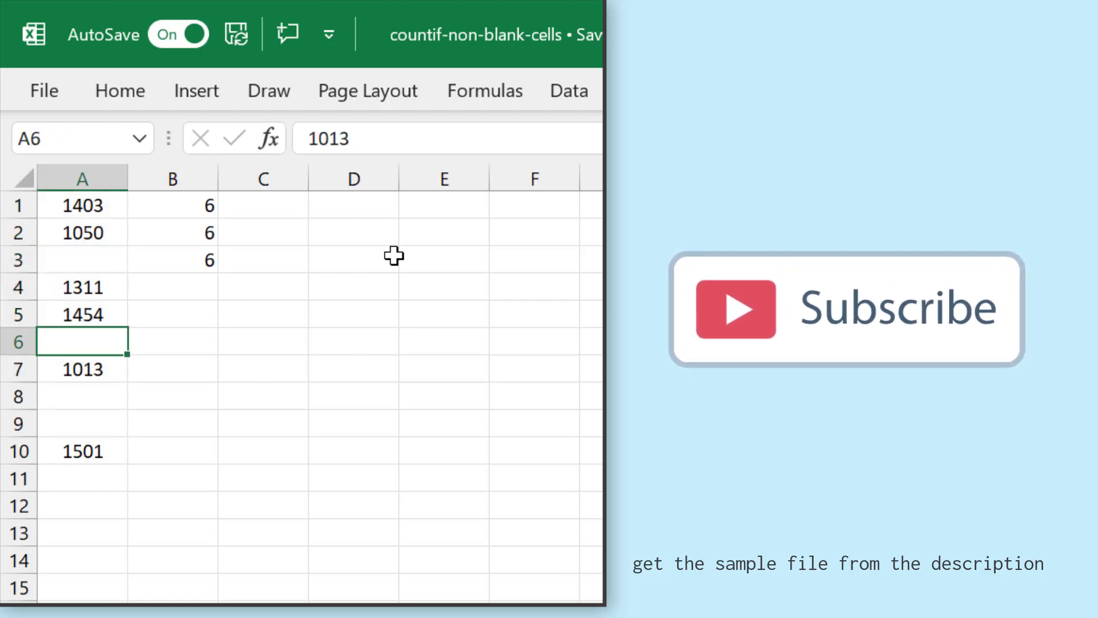
key("Up")
key("Up")
key("Up")
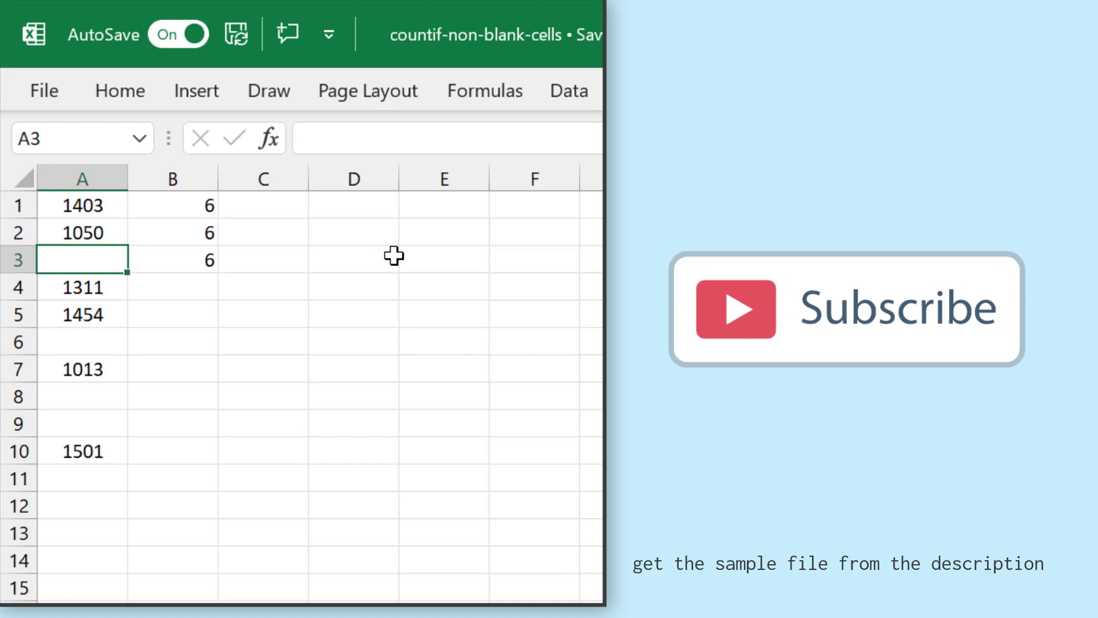
Put a single space in A3, raising the counts to 7, and inspect B3's COUNTIF formula
key("F2")
key("Return")
key("Up")
key("Right")
key("Left")
key("Right")
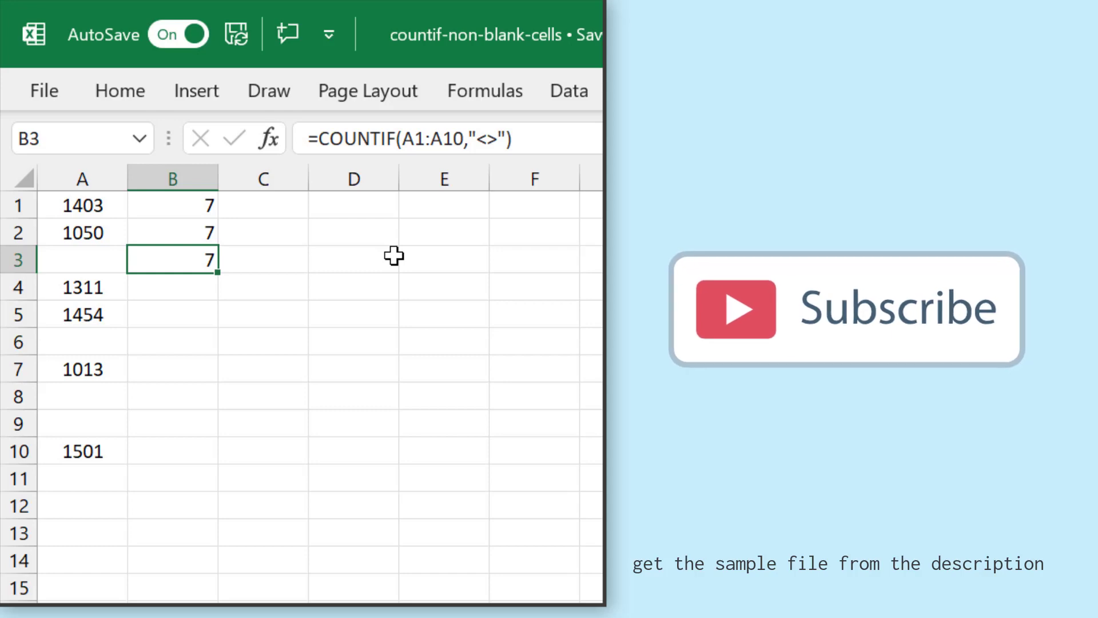
In B5, begin =COUNTIFS(A1:A10,"<>" as the first, not-empty condition
key("Down")
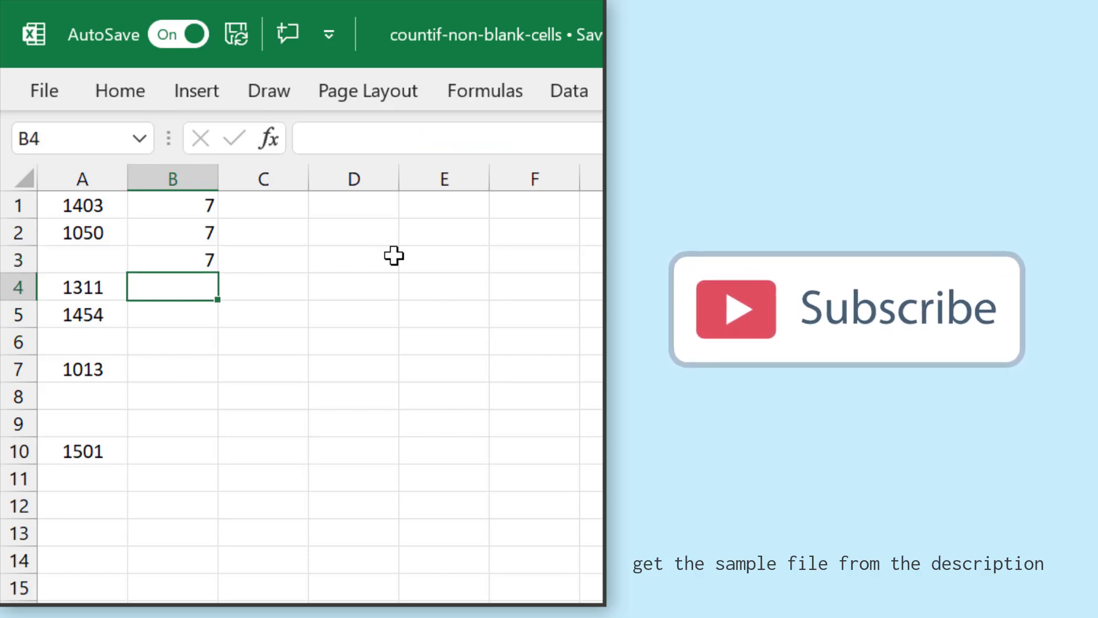
key("Down")
type("=COUn")
key("Down")
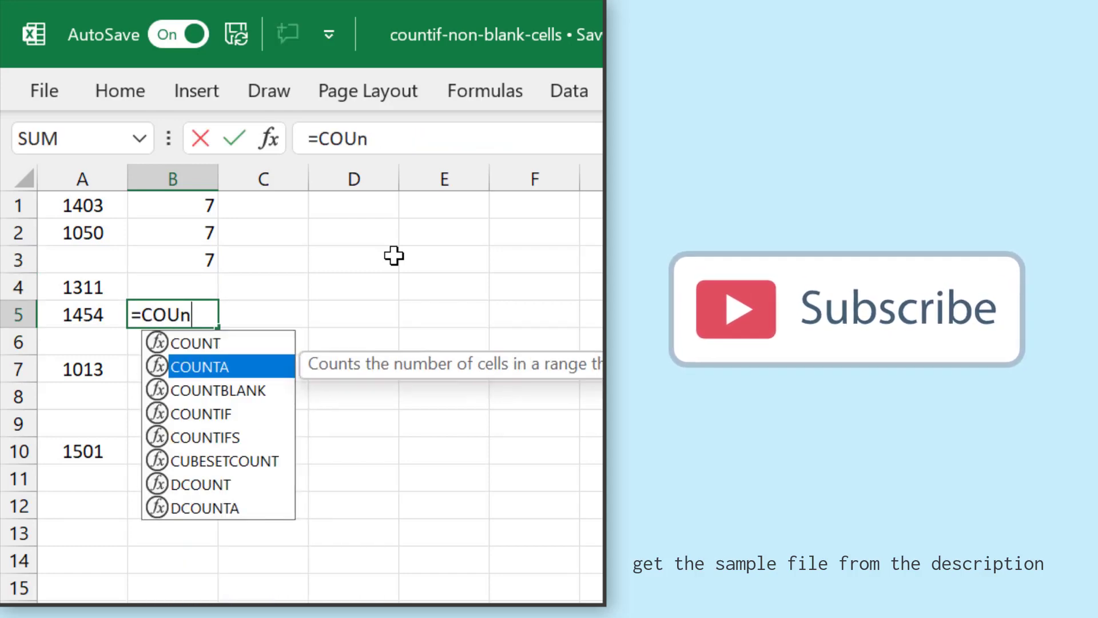
key("Down")
key("Down")
key("Down")
key("Tab")
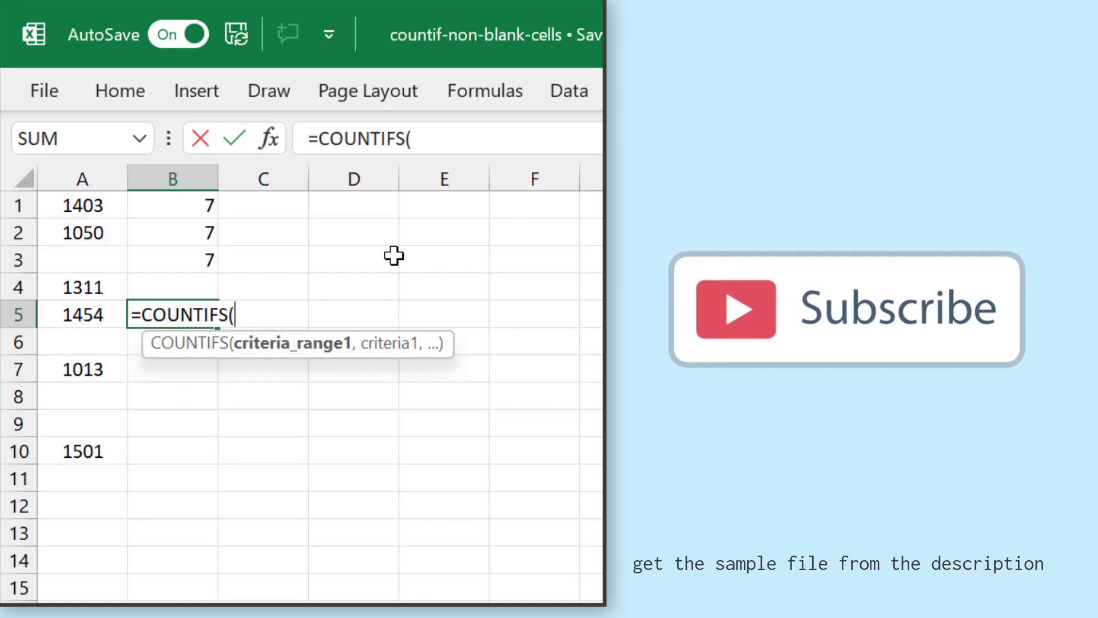
key("Up")
key("Up")
key("Left")
key("Up")
key("Up")
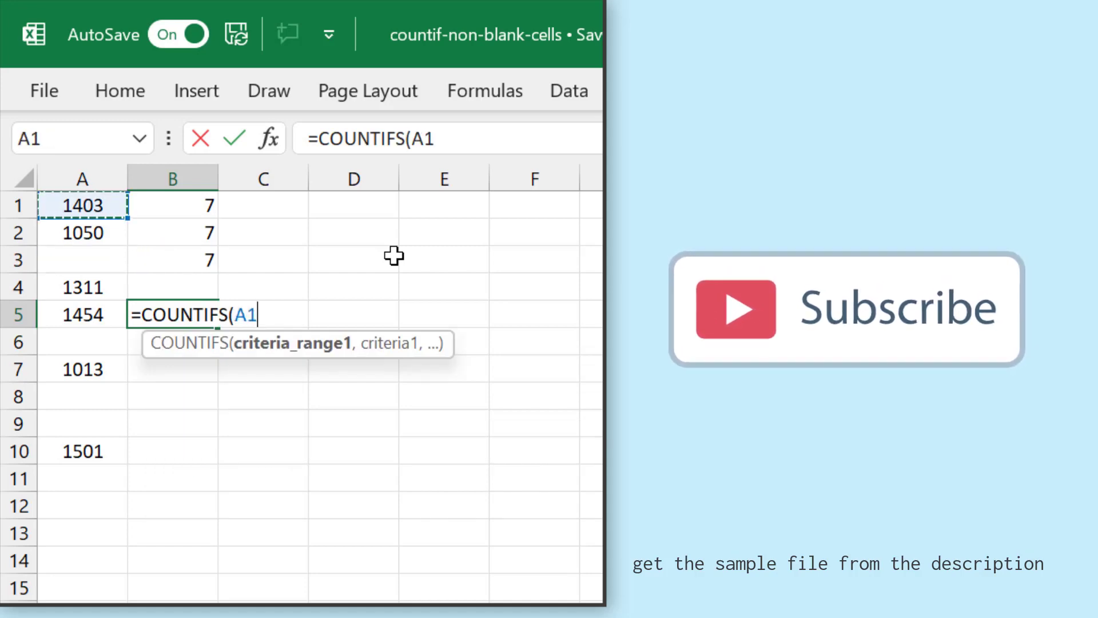
key("shift+Down")
key("shift+Down")
key("shift+Down")
key("shift+Down")
key("shift+Down")
key("shift+Down")
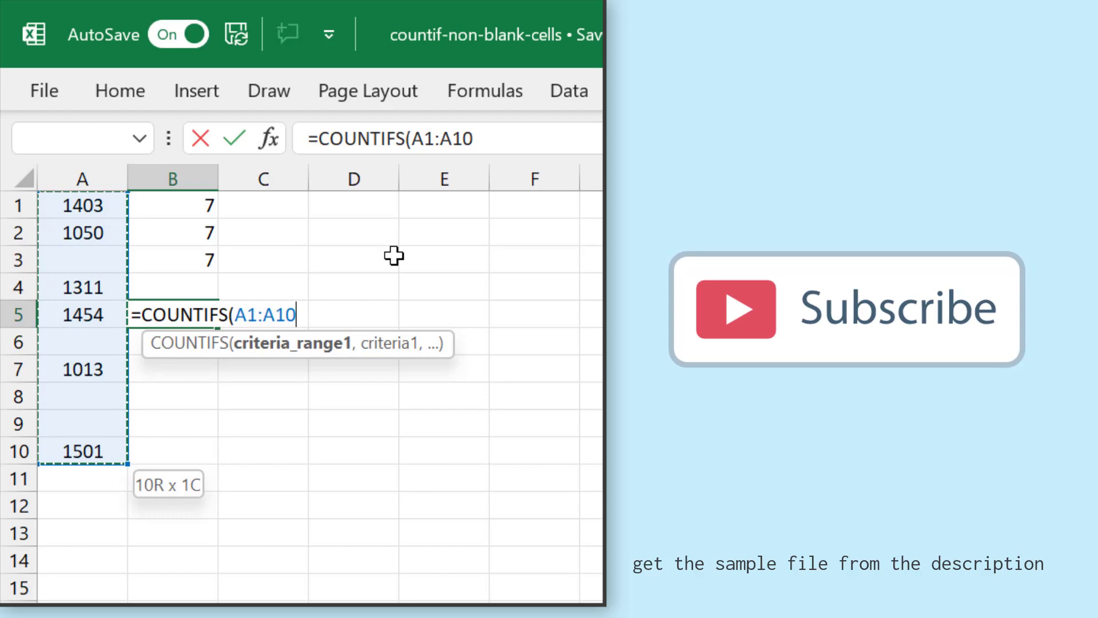
type(",")
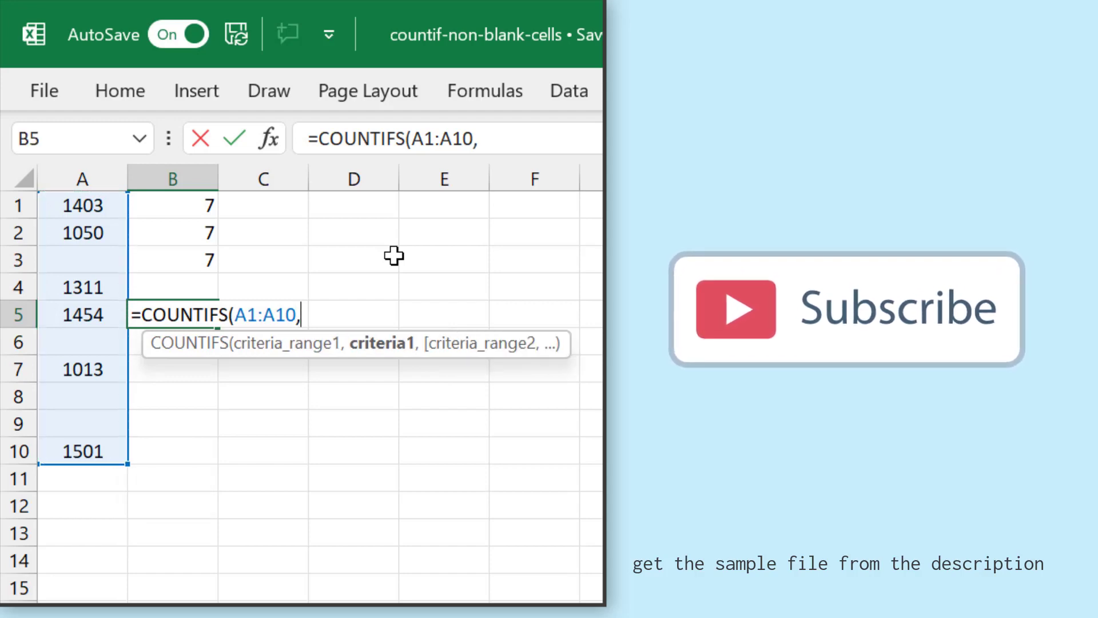
type("\",.")
key("BackSpace")
type("<>")
type("\"")
type(",")
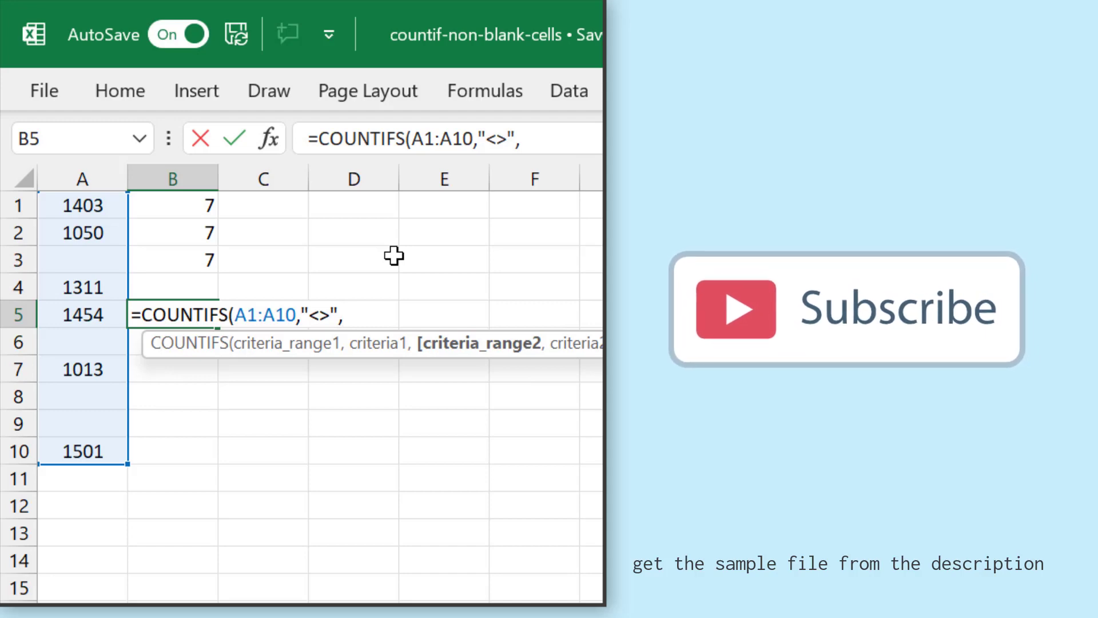
Add a second A1:A10 condition excluding a single space ("<>"&" ") and commit, giving 6
key("Left")
key("Up")
key("Up")
key("Up")
key("shift+Down")
key("shift+Down")
key("shift+Down")
key("shift+Down")
key("shift+Down")
key("shift+Down")
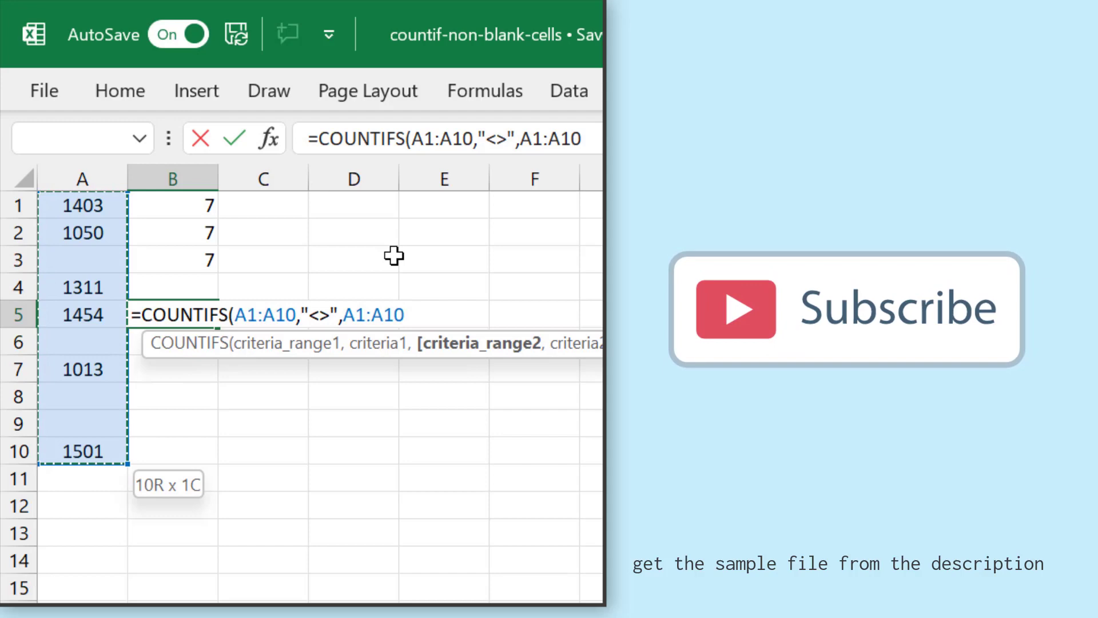
type(",")
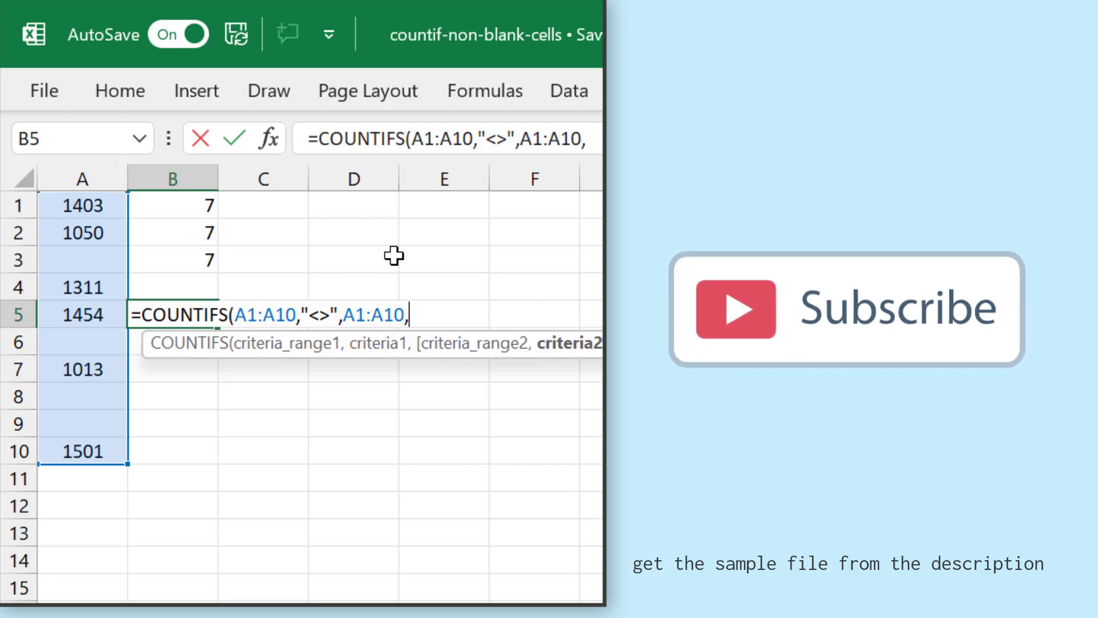
type("\"<>")
type("\"")
type("&")
type("\"\"")
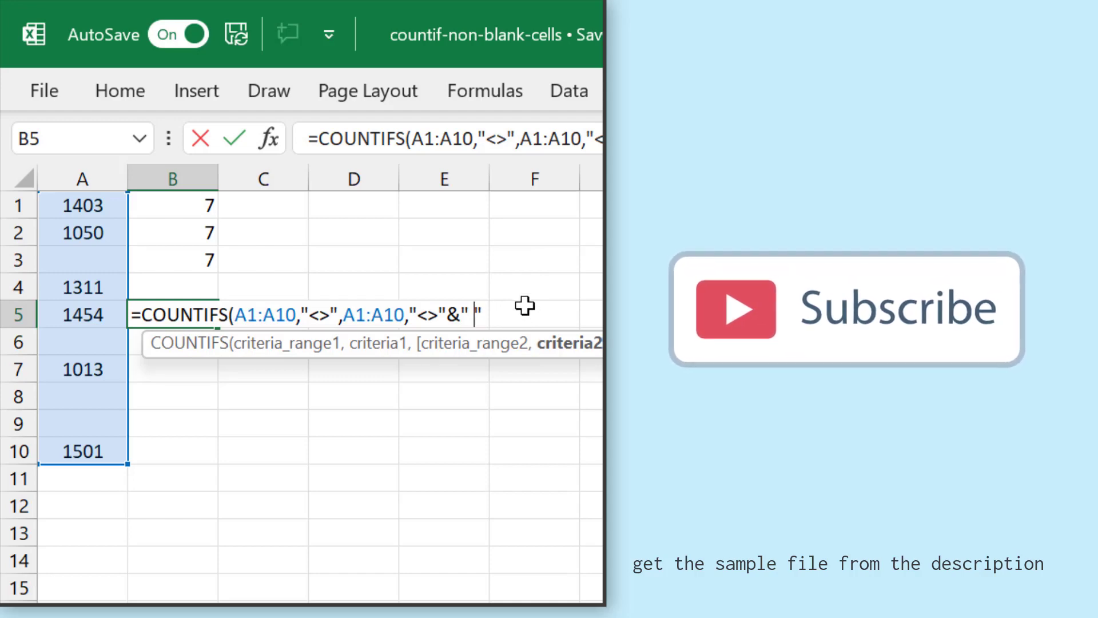
type(")")
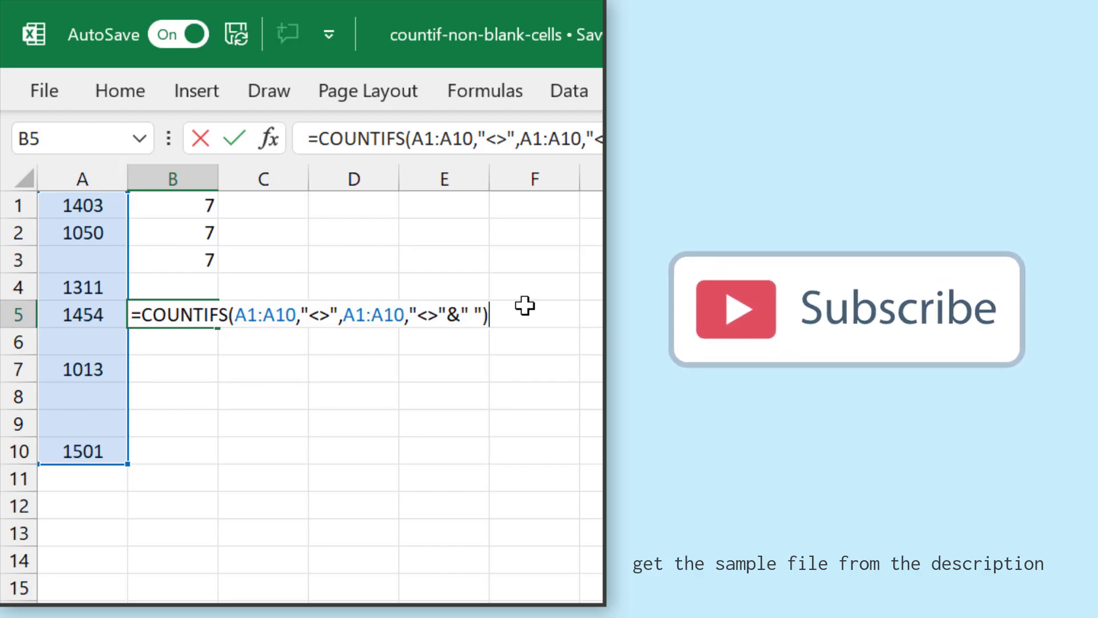
key("Return")
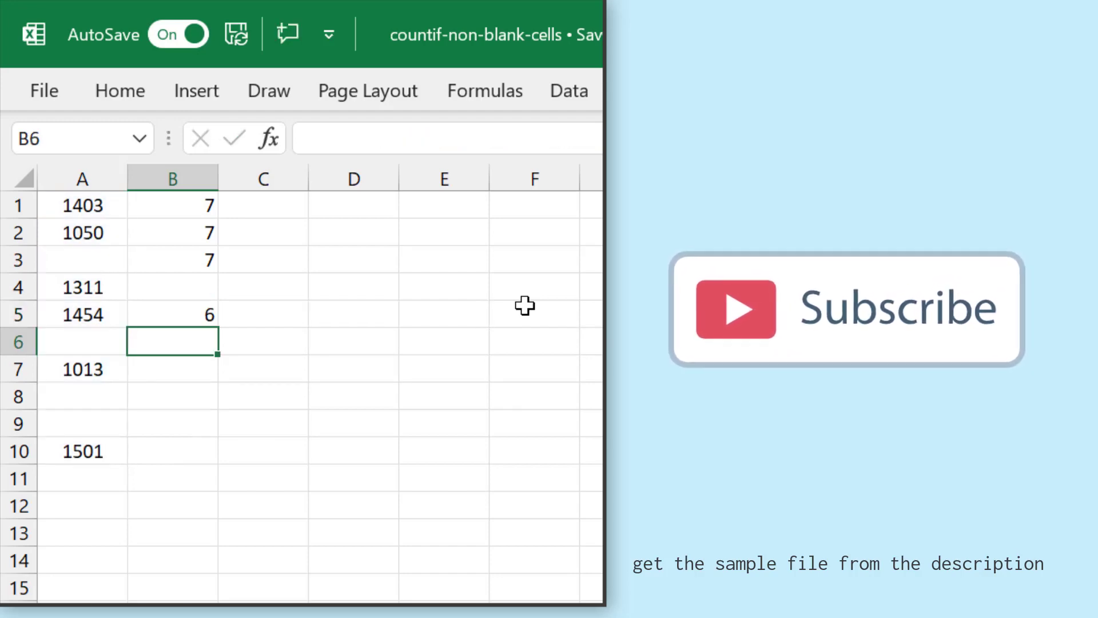